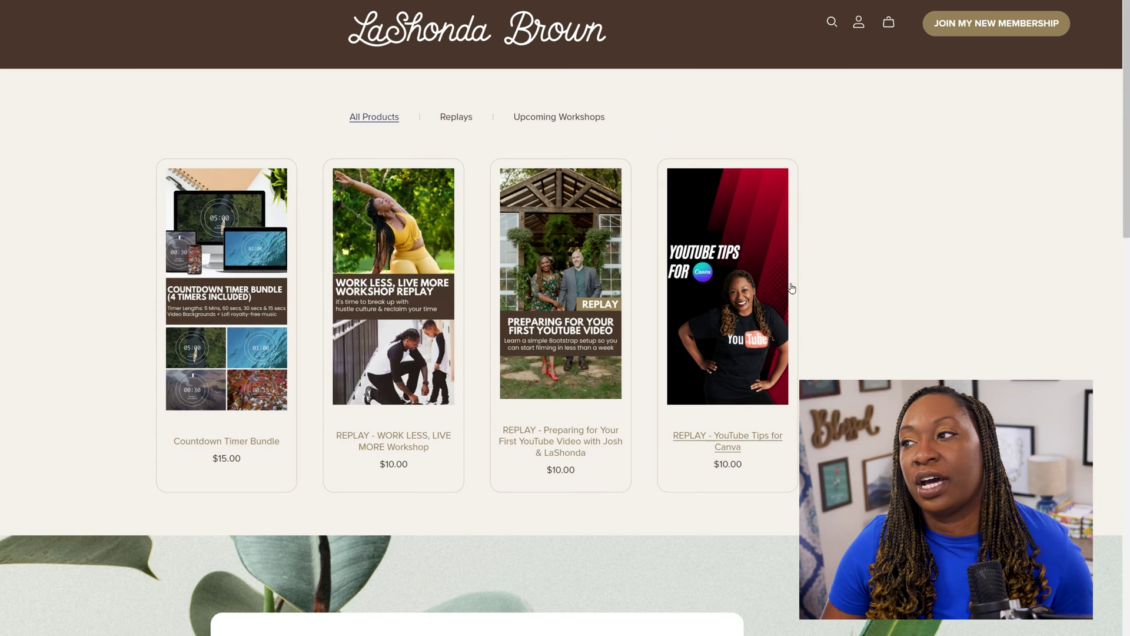
Review the shop page from the product listings to the About the Shop section and return to the products
{"action": "scroll", "coordinate": [807, 285], "scroll_direction": "down", "scroll_amount": 6}
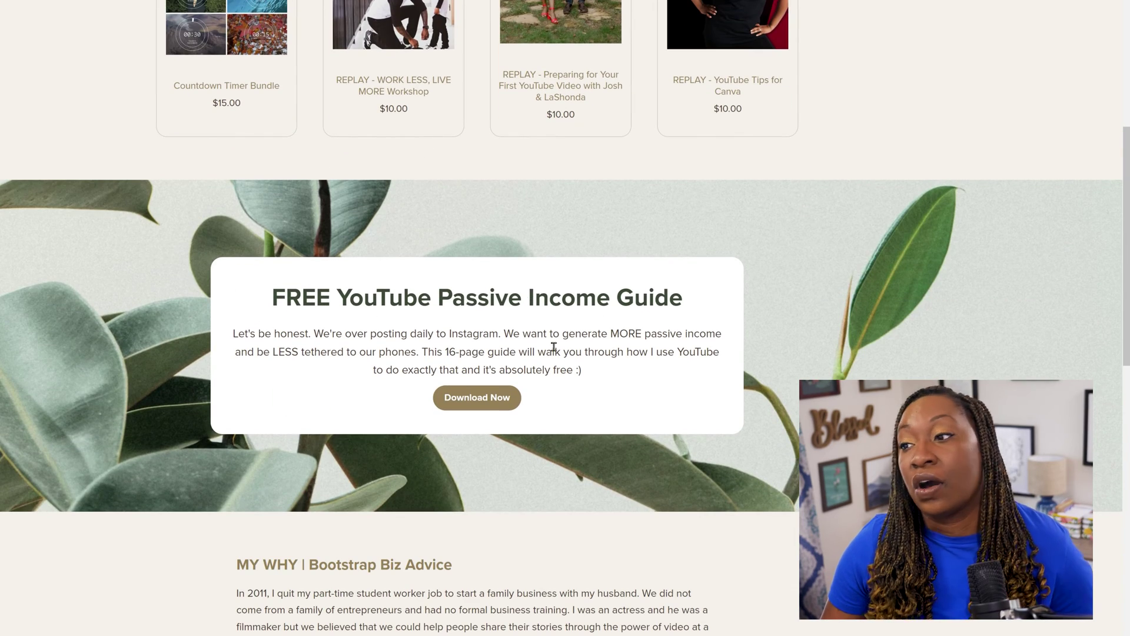
{"action": "scroll", "coordinate": [567, 390], "scroll_direction": "down", "scroll_amount": 10}
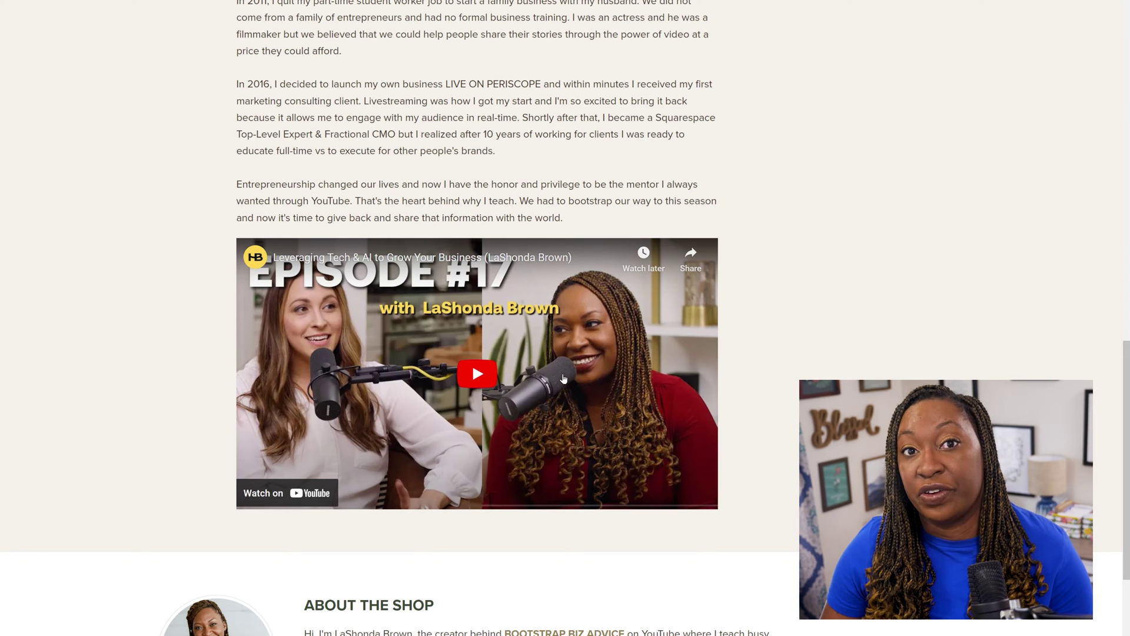
{"action": "scroll", "coordinate": [563, 374], "scroll_direction": "down", "scroll_amount": 1}
{"action": "scroll", "coordinate": [563, 374], "scroll_direction": "down", "scroll_amount": 2}
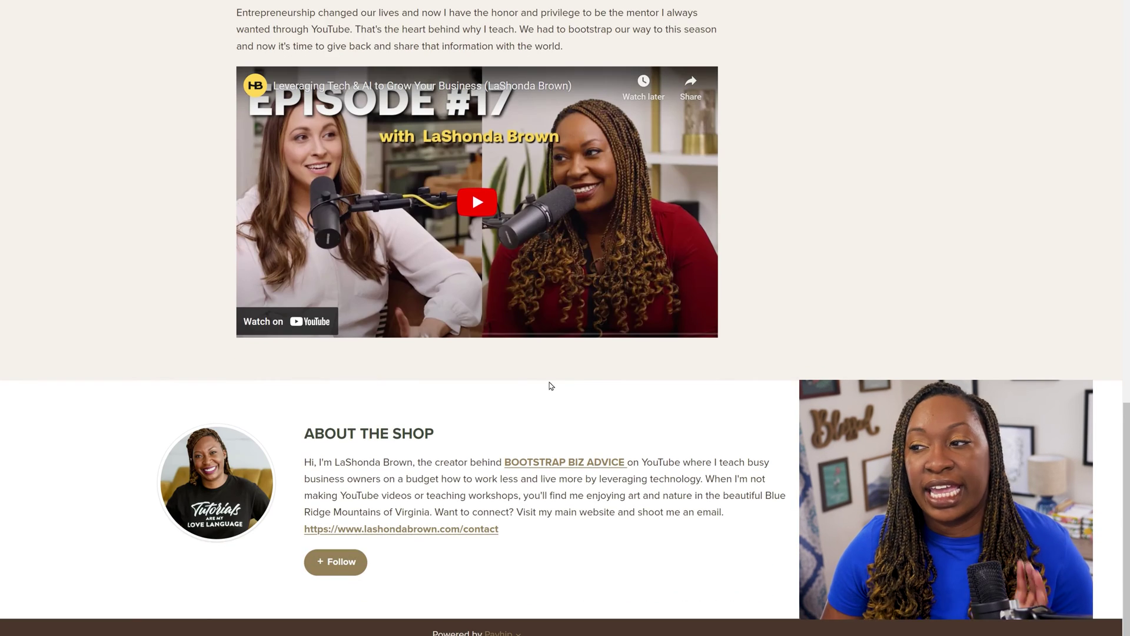
{"action": "scroll", "coordinate": [429, 456], "scroll_direction": "up", "scroll_amount": 15}
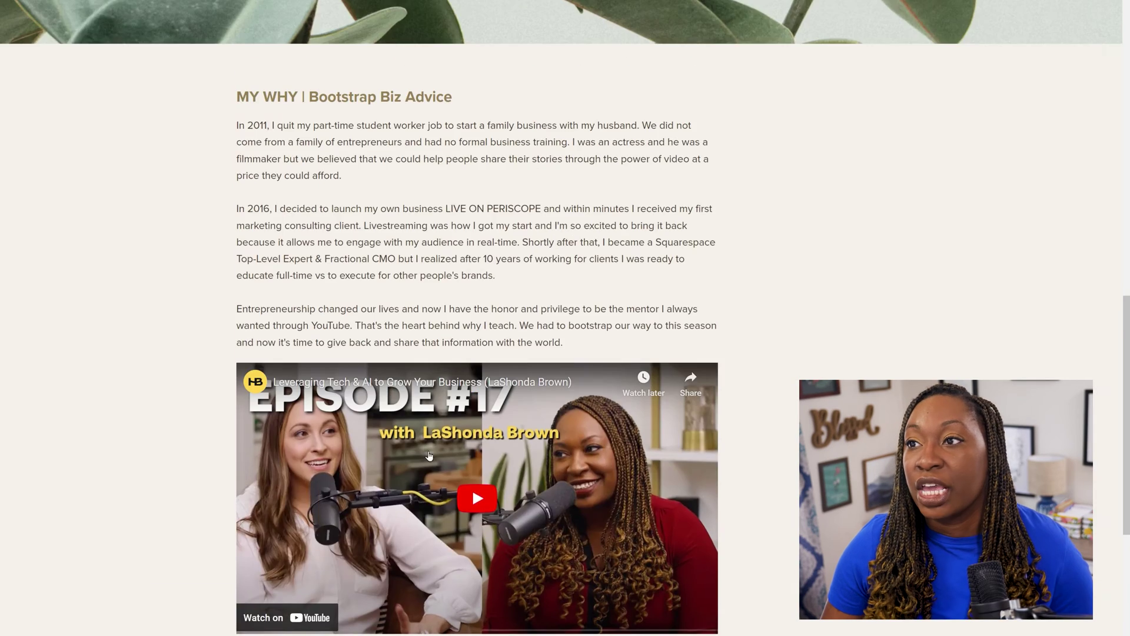
{"action": "scroll", "coordinate": [429, 457], "scroll_direction": "up", "scroll_amount": 1}
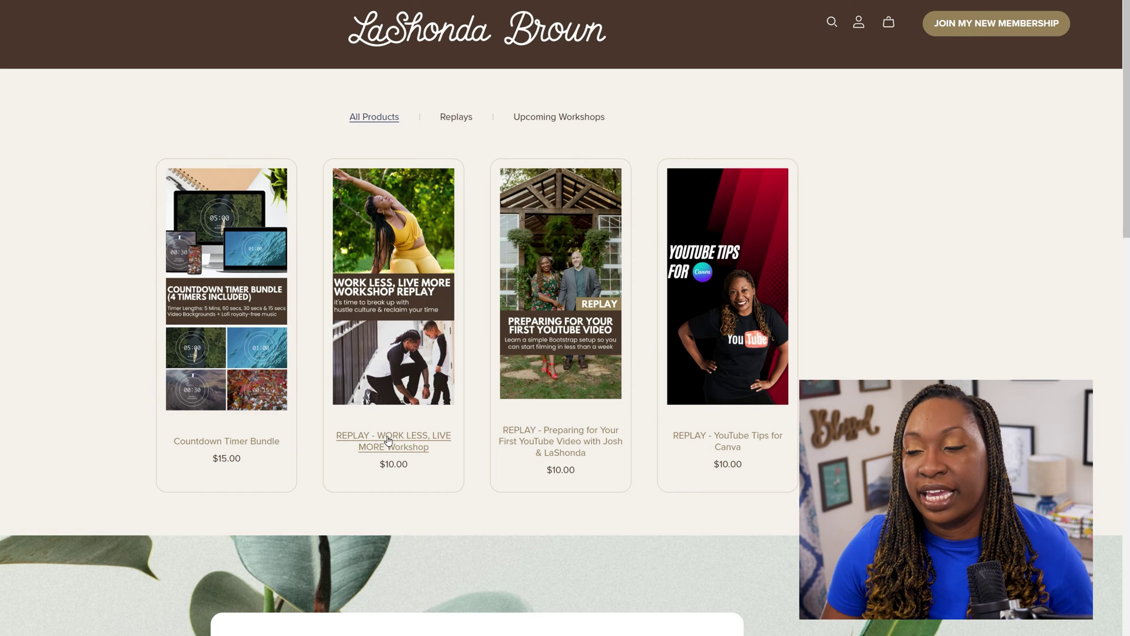
Switch to the product images design in Canva, show all its pages as a grid and open page 24, the Paid Brand Partnerships masterclass graphic
{"action": "left_click", "coordinate": [265, 331]}
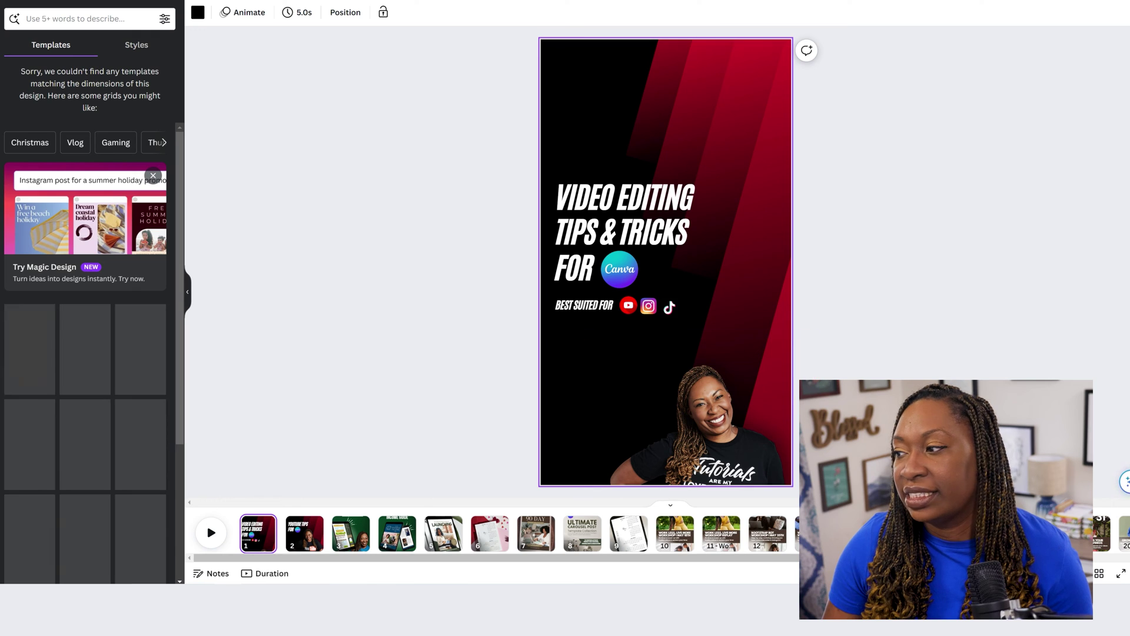
{"action": "left_click", "coordinate": [1102, 575]}
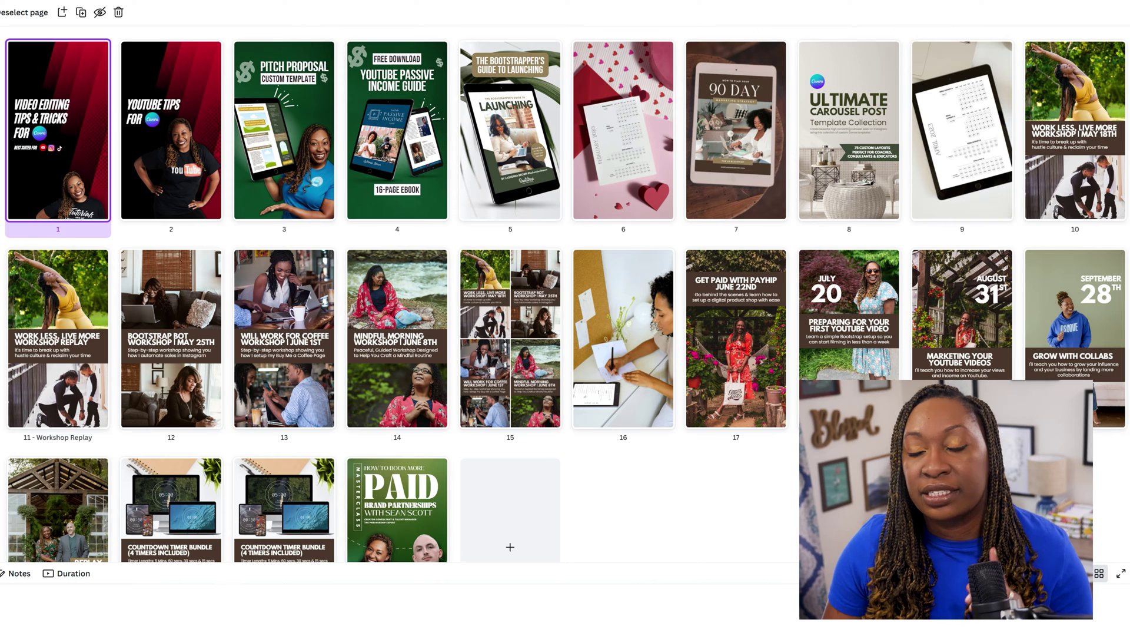
{"action": "scroll", "coordinate": [706, 486], "scroll_direction": "down", "scroll_amount": 2}
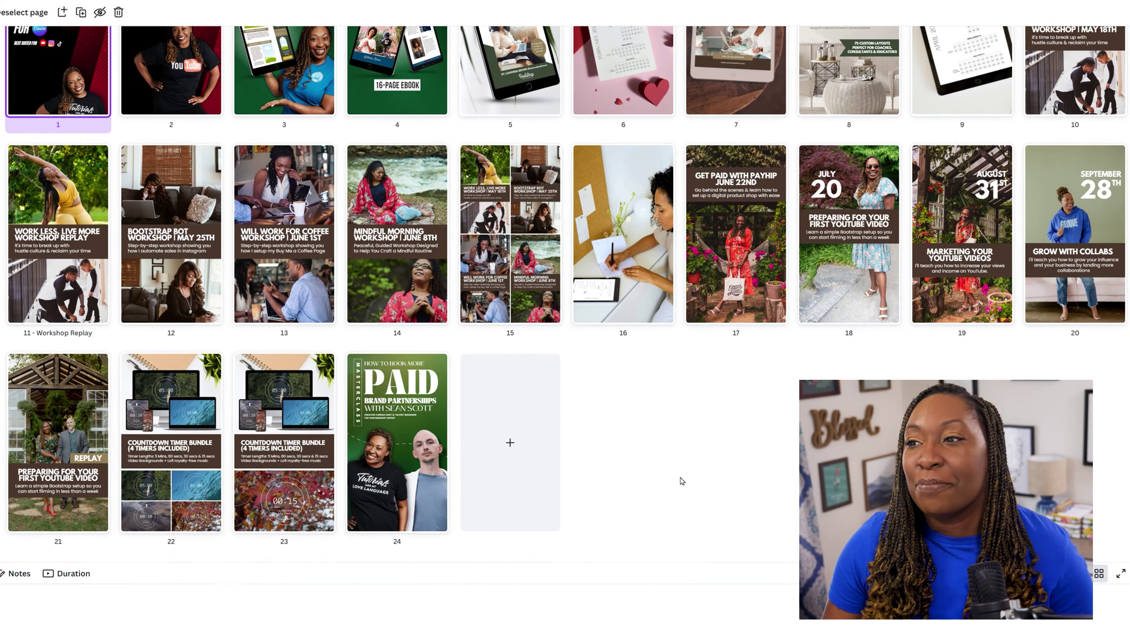
{"action": "left_click", "coordinate": [406, 421]}
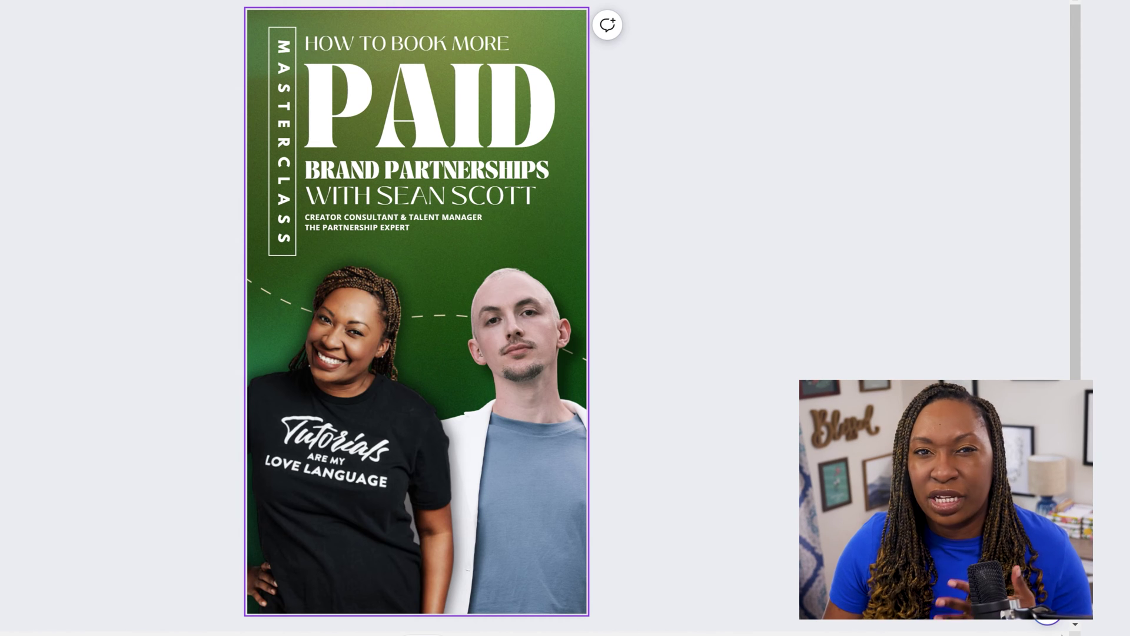
{"action": "left_click_drag", "start_coordinate": [512, 630], "coordinate": [68, 210]}
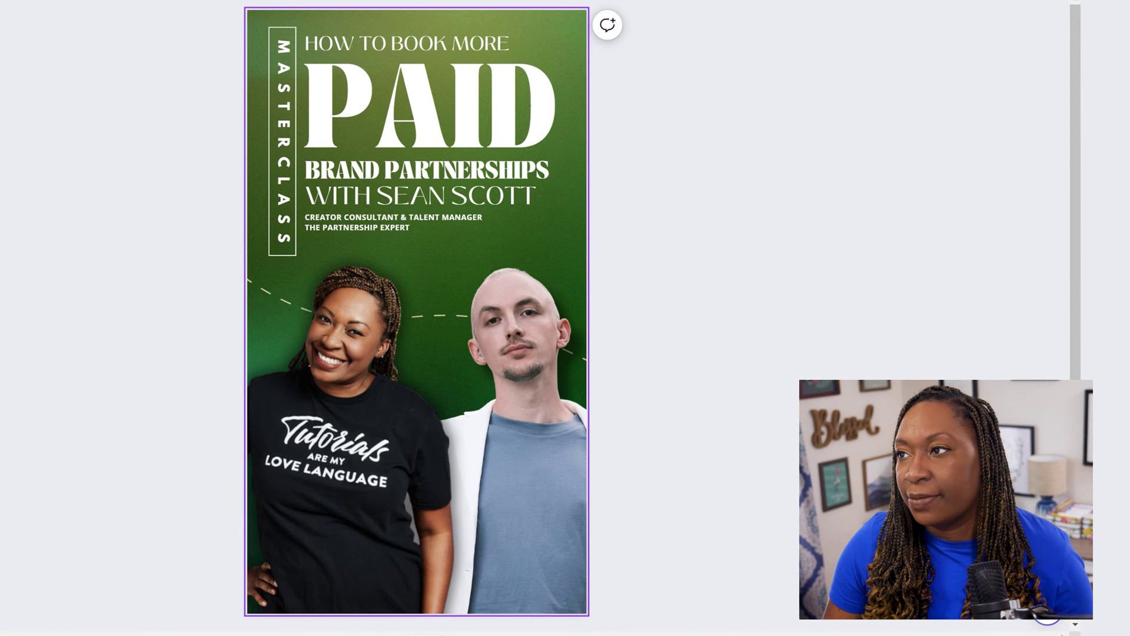
Return to the page grid and open page 18, the July 20 "Preparing for Your First YouTube Video" graphic
{"action": "key", "text": "ctrl+alt+g"}
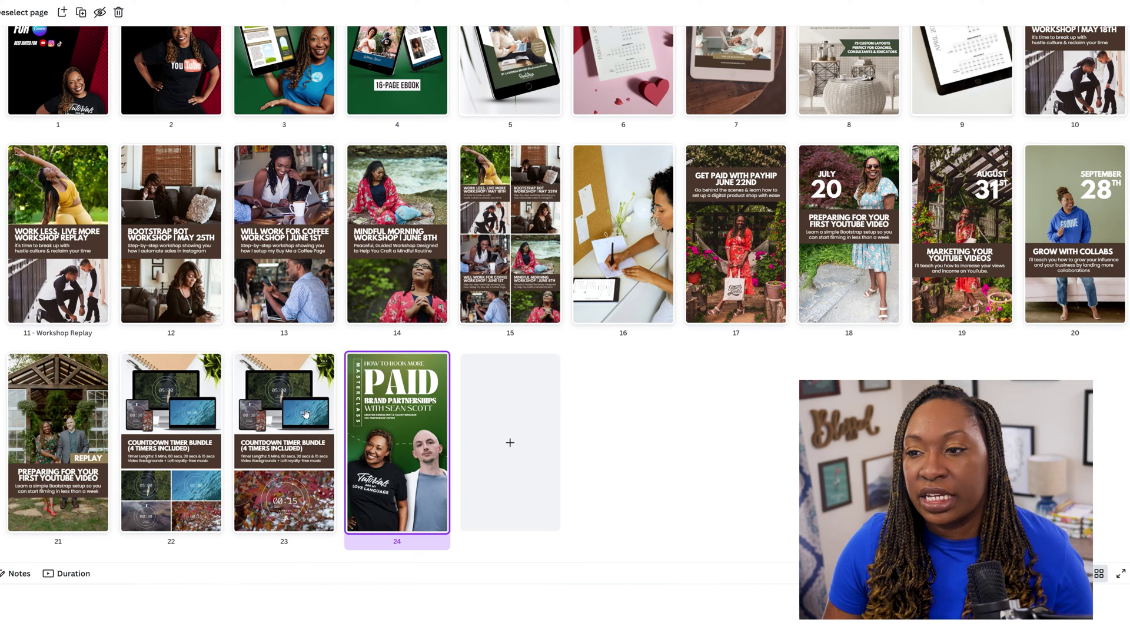
{"action": "left_click", "coordinate": [289, 419]}
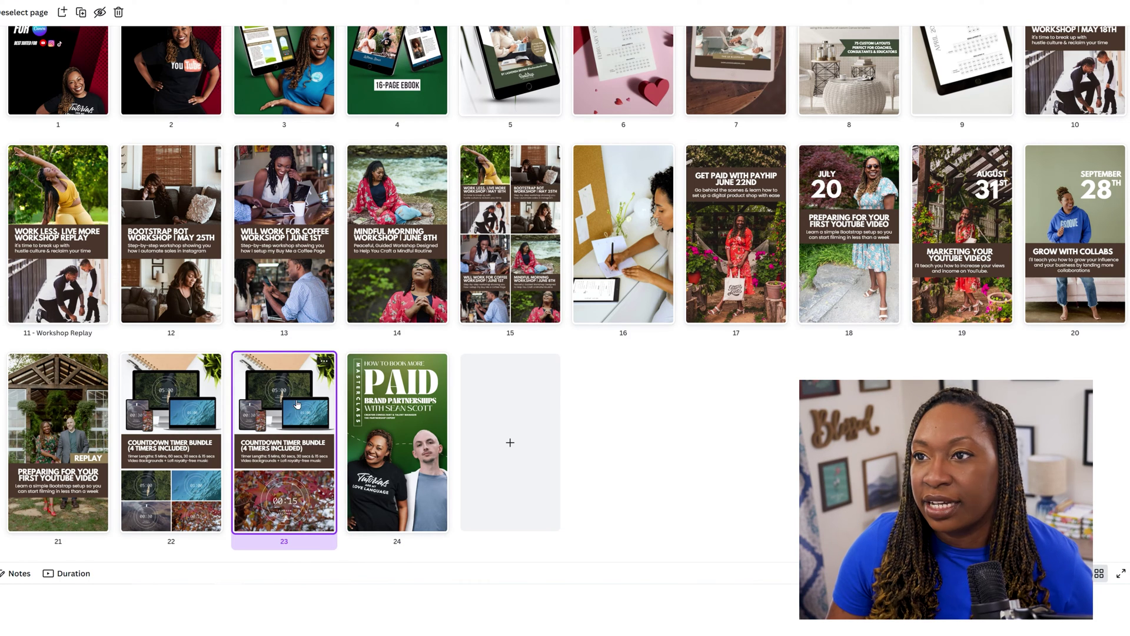
{"action": "scroll", "coordinate": [412, 362], "scroll_direction": "up", "scroll_amount": 2}
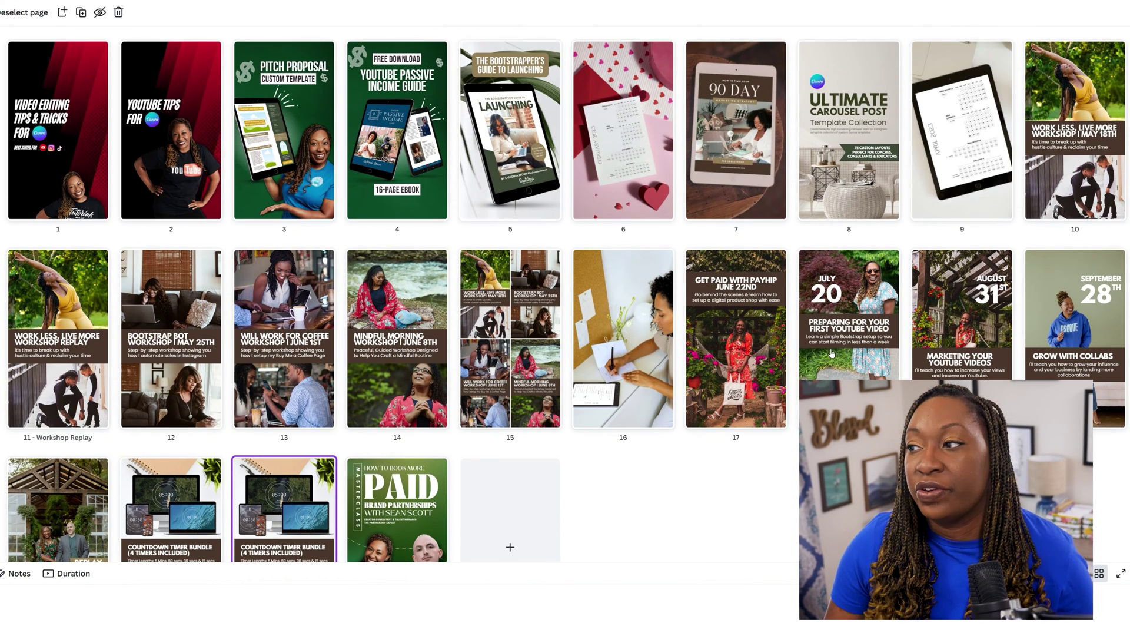
{"action": "left_click", "coordinate": [835, 390]}
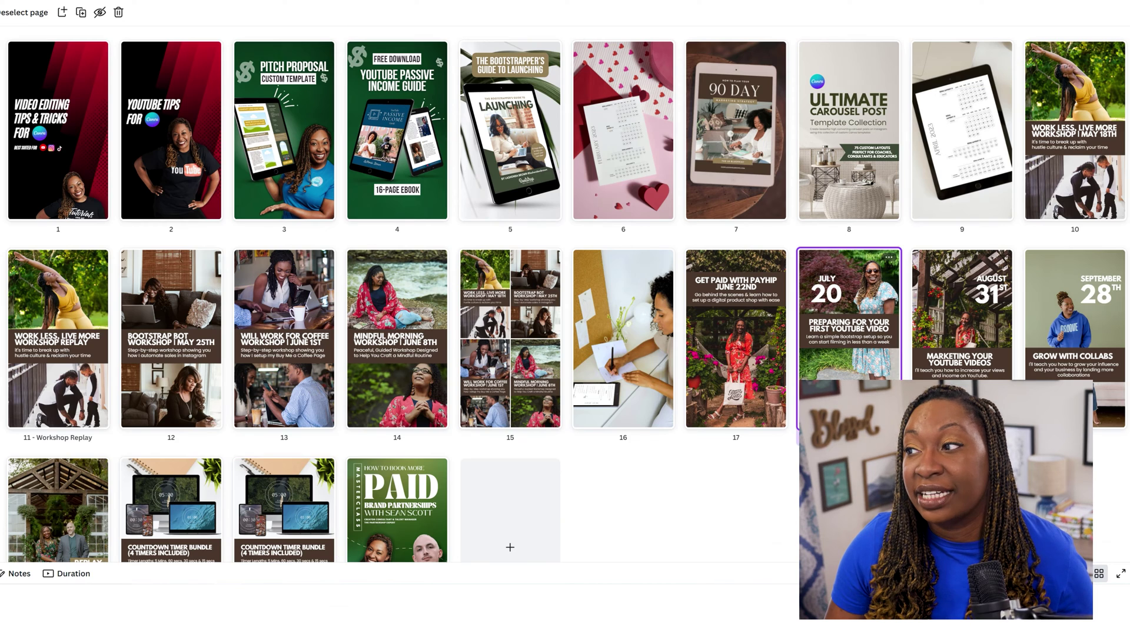
{"action": "double_click", "coordinate": [847, 406]}
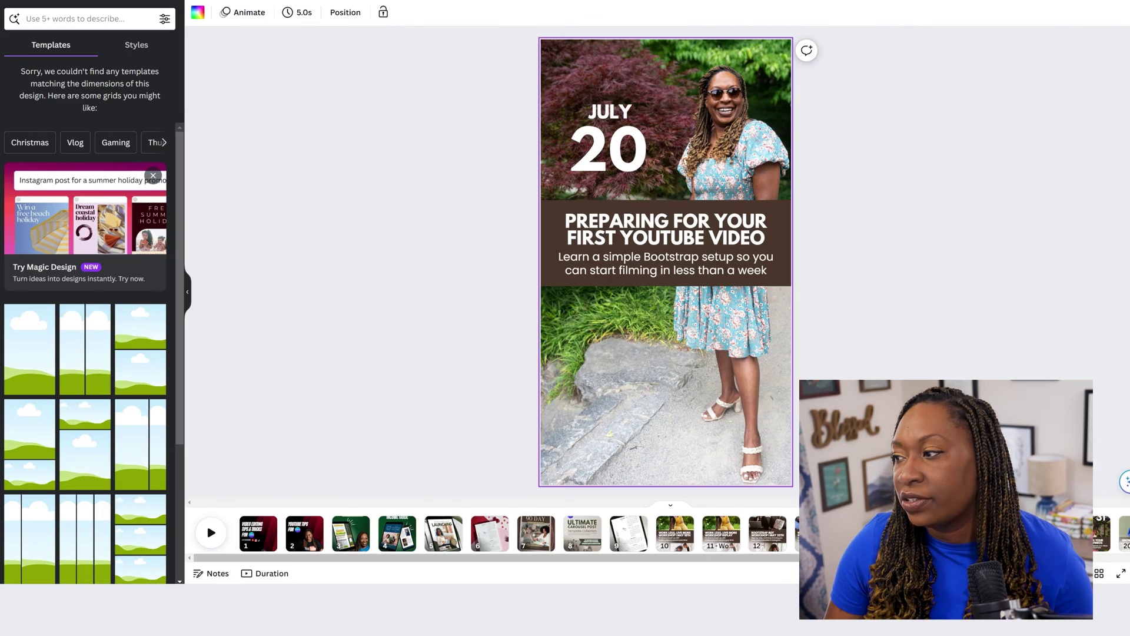
Open page 4, the YouTube Passive Income Guide graphic, from the page grid and check the design's dimensions in its file details
{"action": "left_click", "coordinate": [1098, 574]}
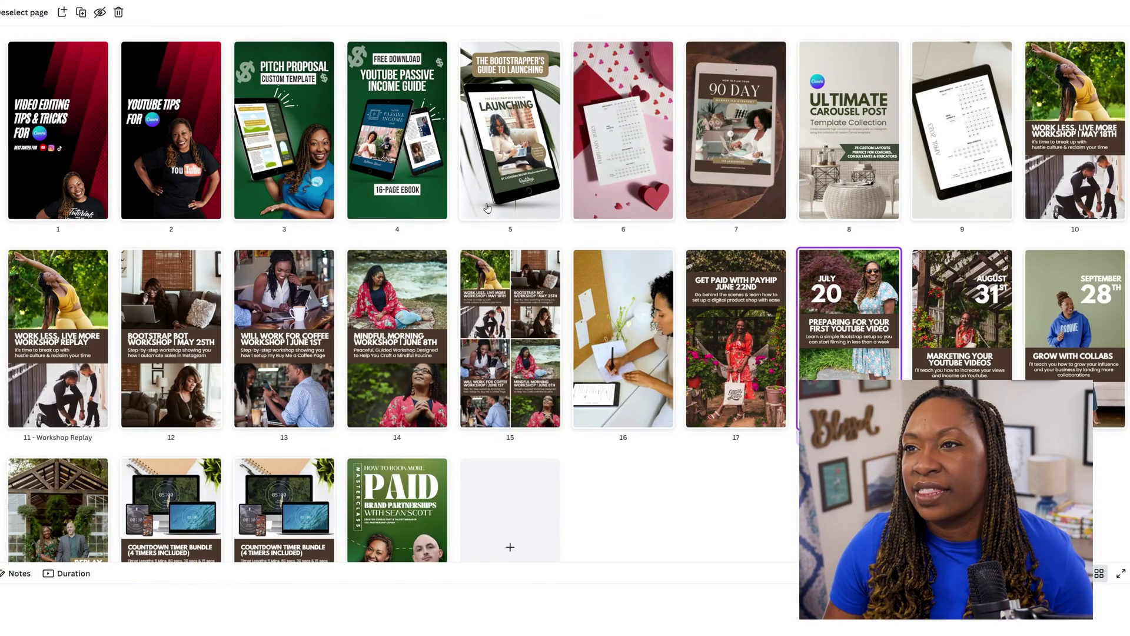
{"action": "double_click", "coordinate": [430, 155]}
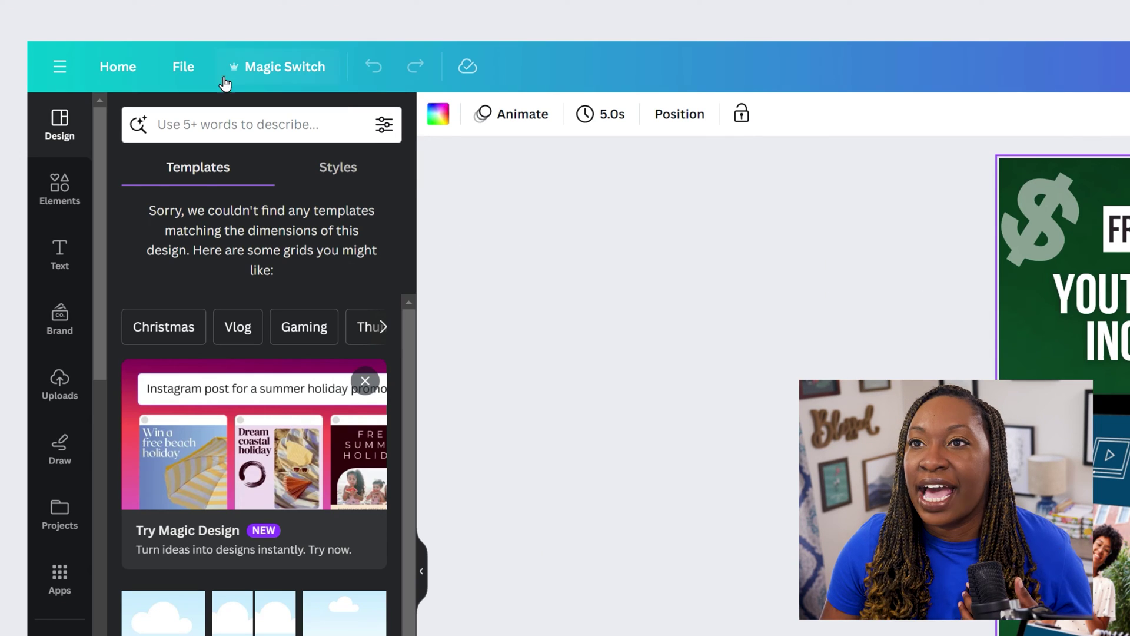
{"action": "left_click", "coordinate": [193, 70]}
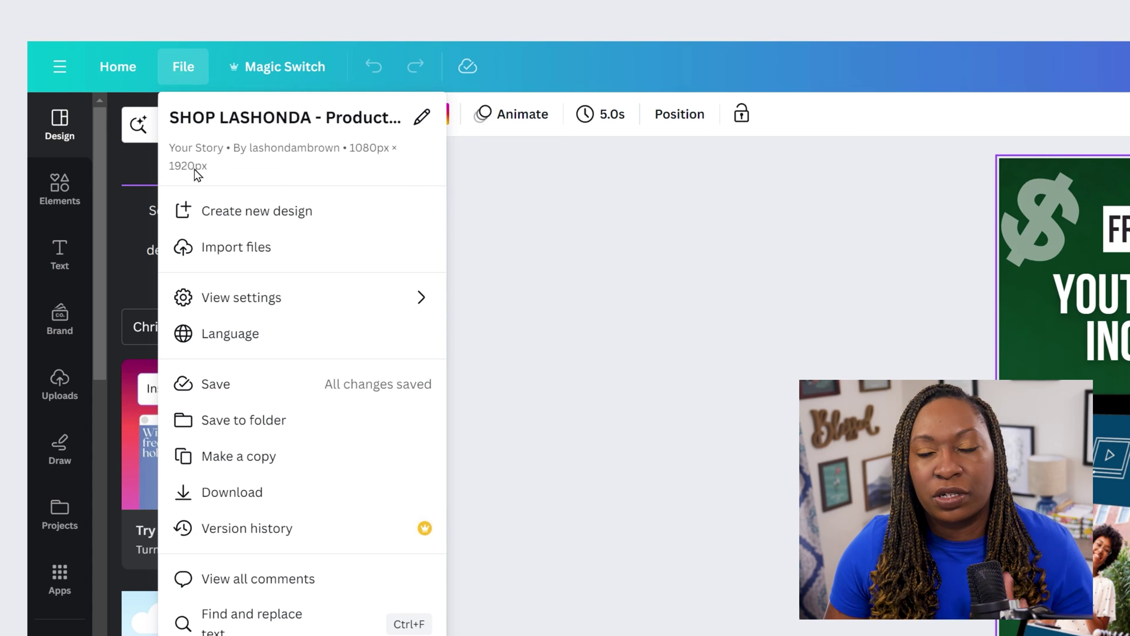
{"action": "left_click", "coordinate": [758, 556]}
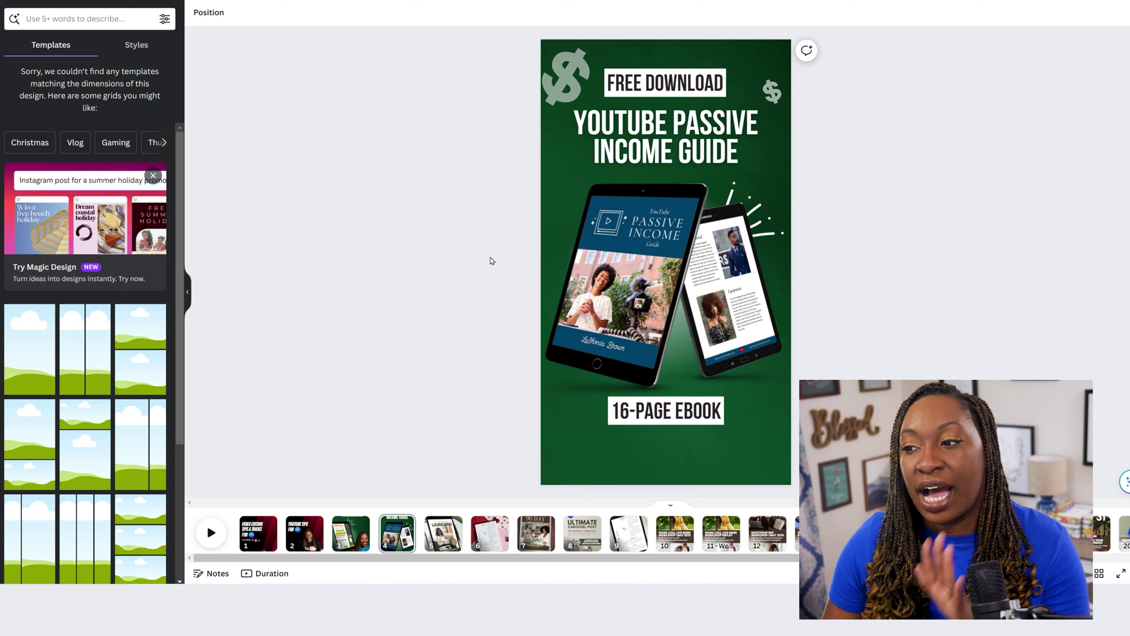
Go back to the overview of all pages and reopen the July 20 YouTube workshop graphic
{"action": "left_click", "coordinate": [1098, 574]}
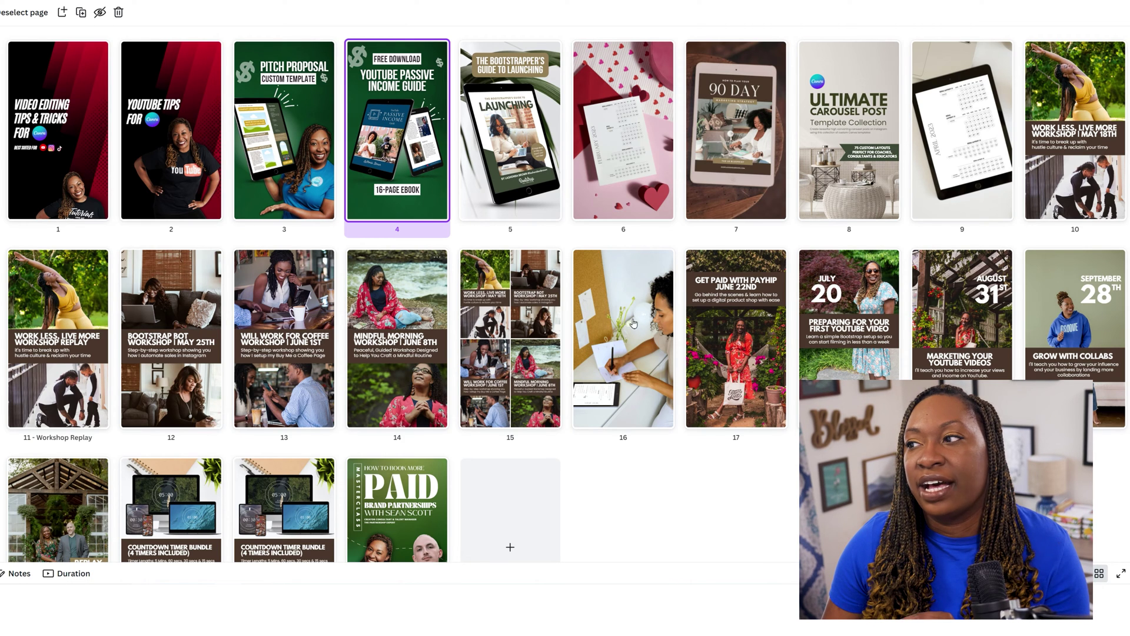
{"action": "left_click", "coordinate": [862, 293]}
{"action": "double_click", "coordinate": [863, 292]}
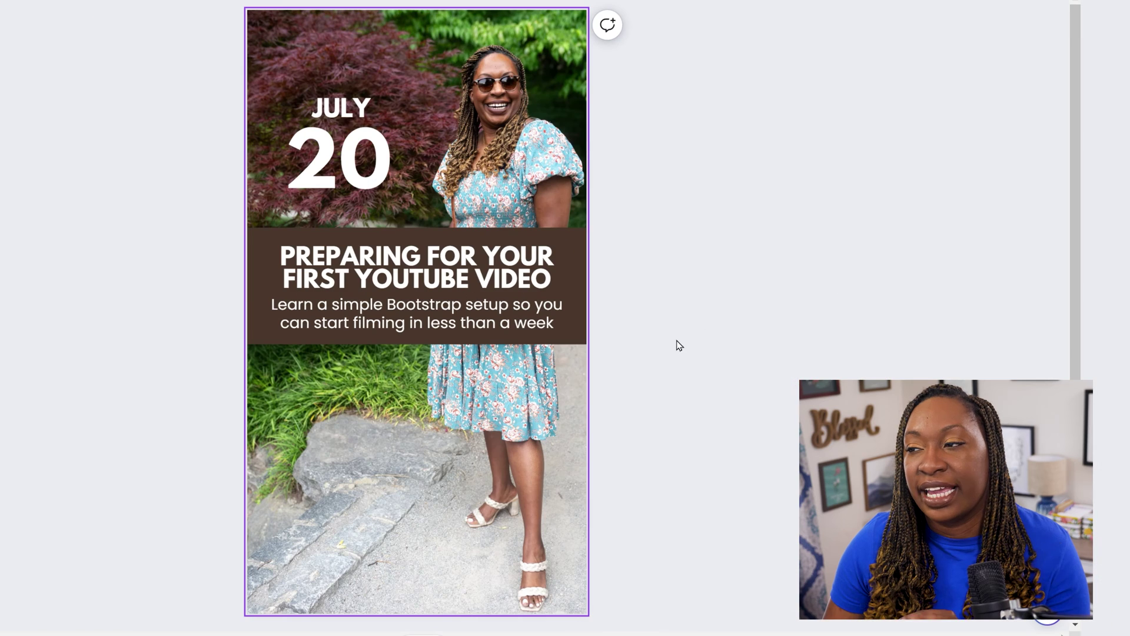
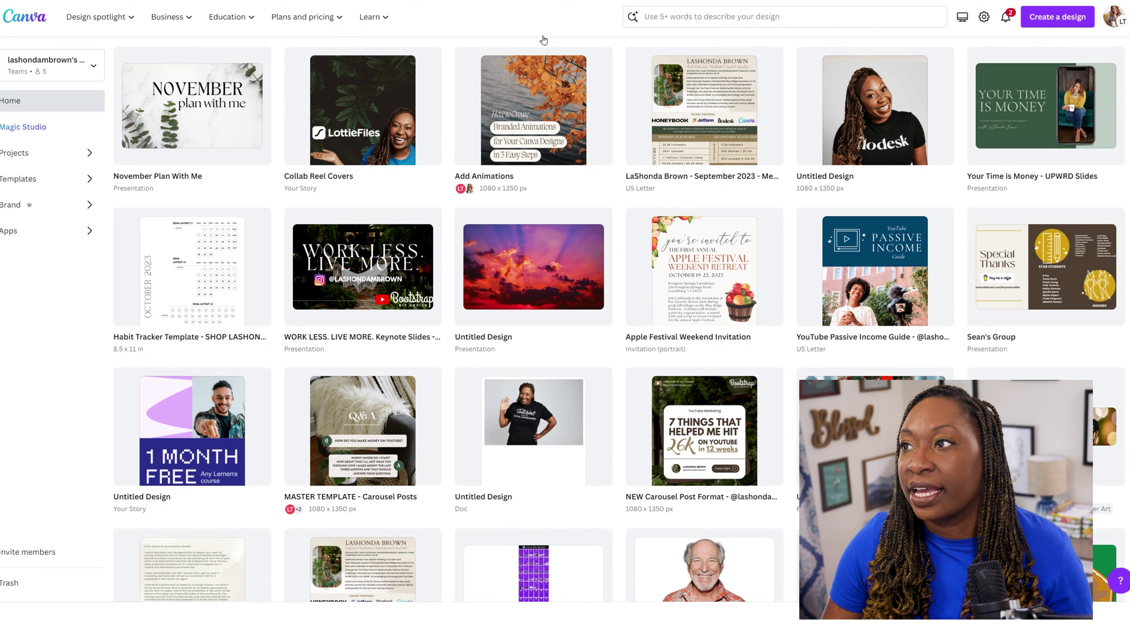
Search for "email graphic", narrow the results to own projects and open the Workshop Email Graphics design
{"action": "left_click", "coordinate": [750, 16]}
{"action": "type", "text": "email graph"}
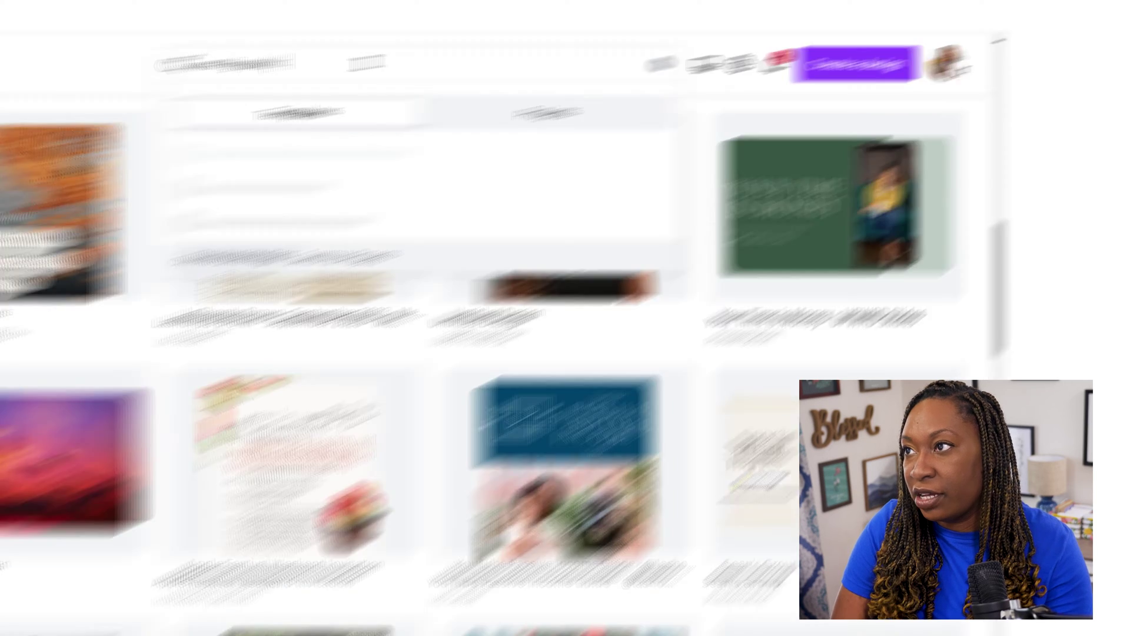
{"action": "key", "text": "Return"}
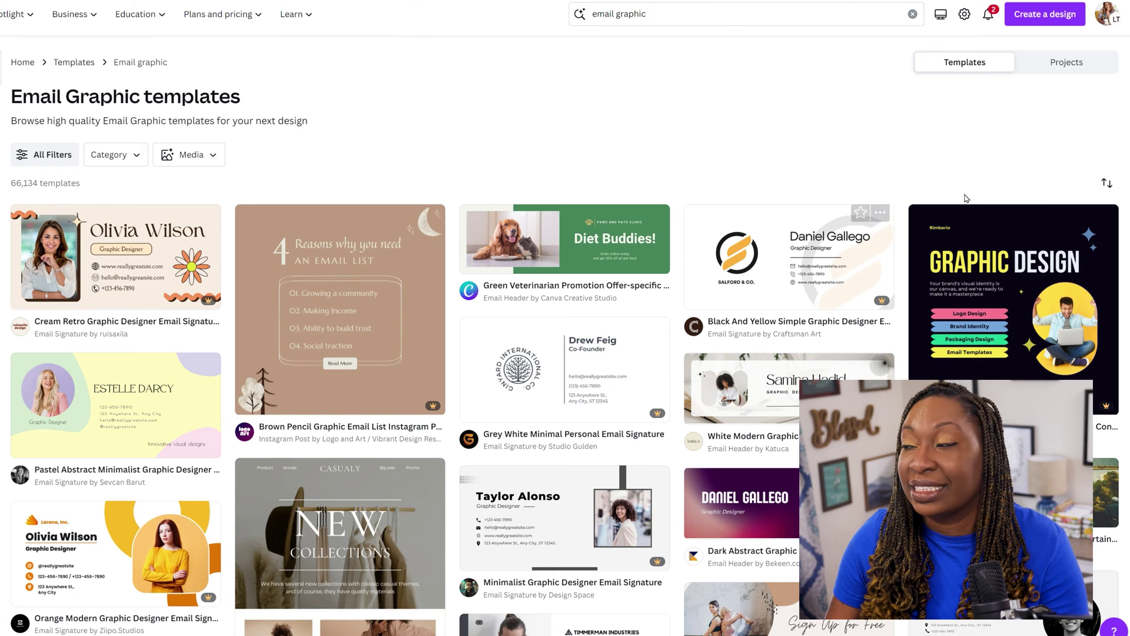
{"action": "left_click", "coordinate": [1053, 64]}
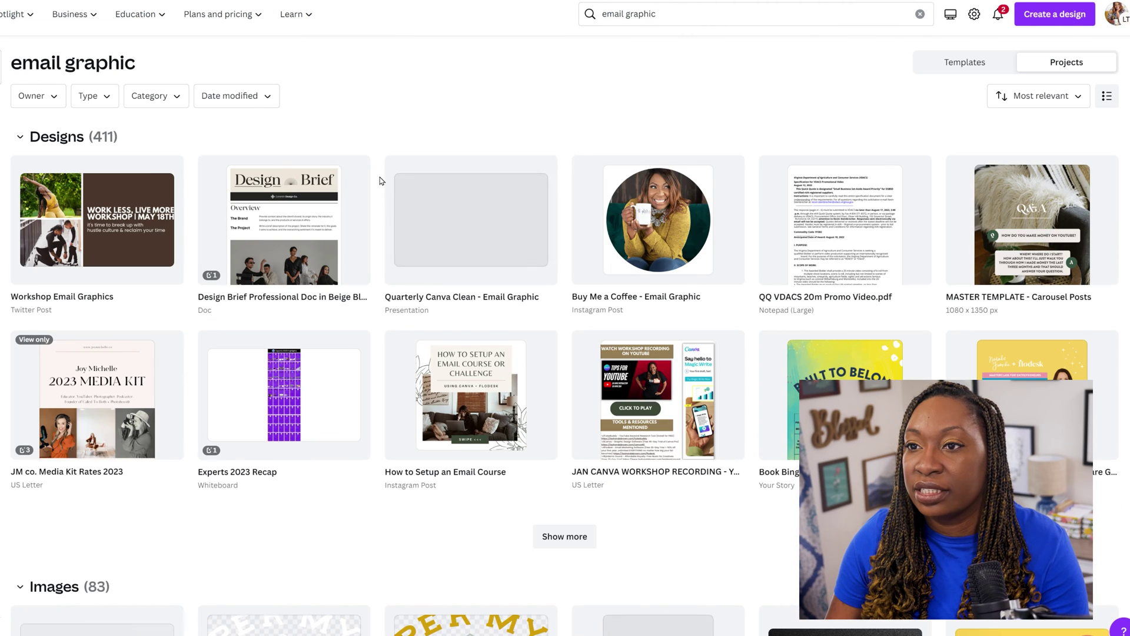
{"action": "left_click", "coordinate": [79, 220]}
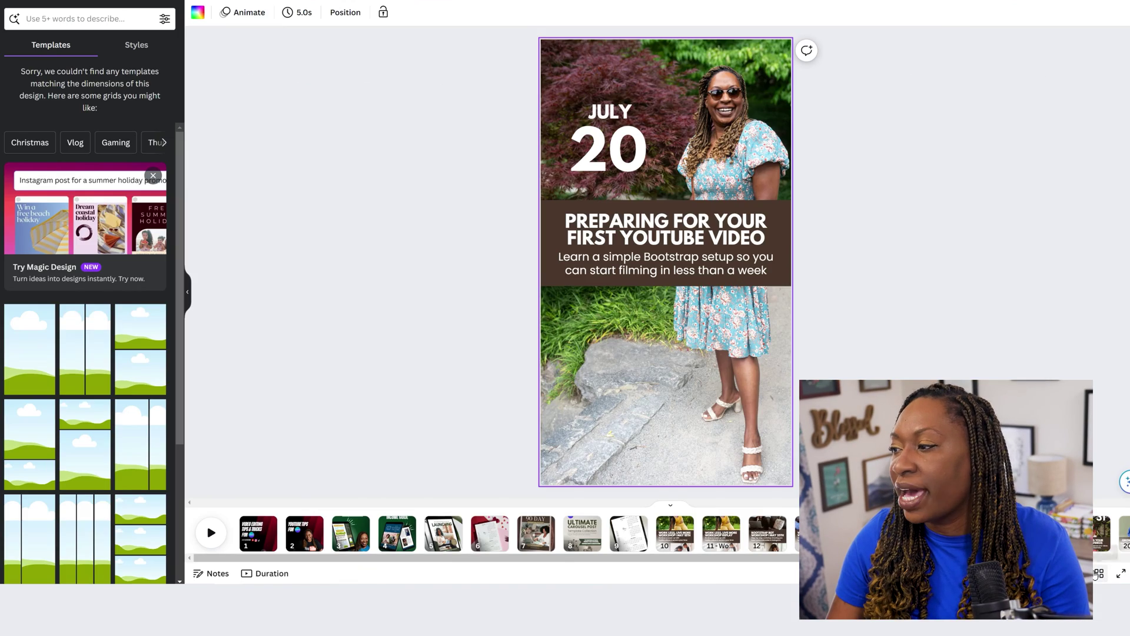
In the product images design, open page 11, the "Work Less, Live More Workshop Replay" graphic, and bring up Magic Switch
{"action": "left_click", "coordinate": [1098, 574]}
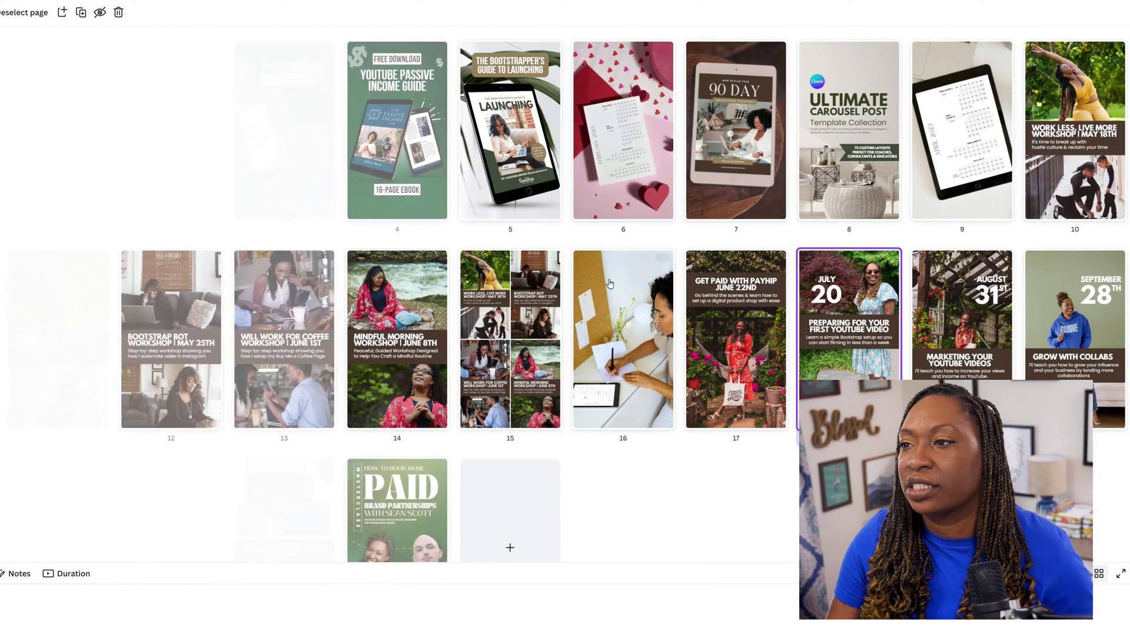
{"action": "left_click", "coordinate": [74, 333]}
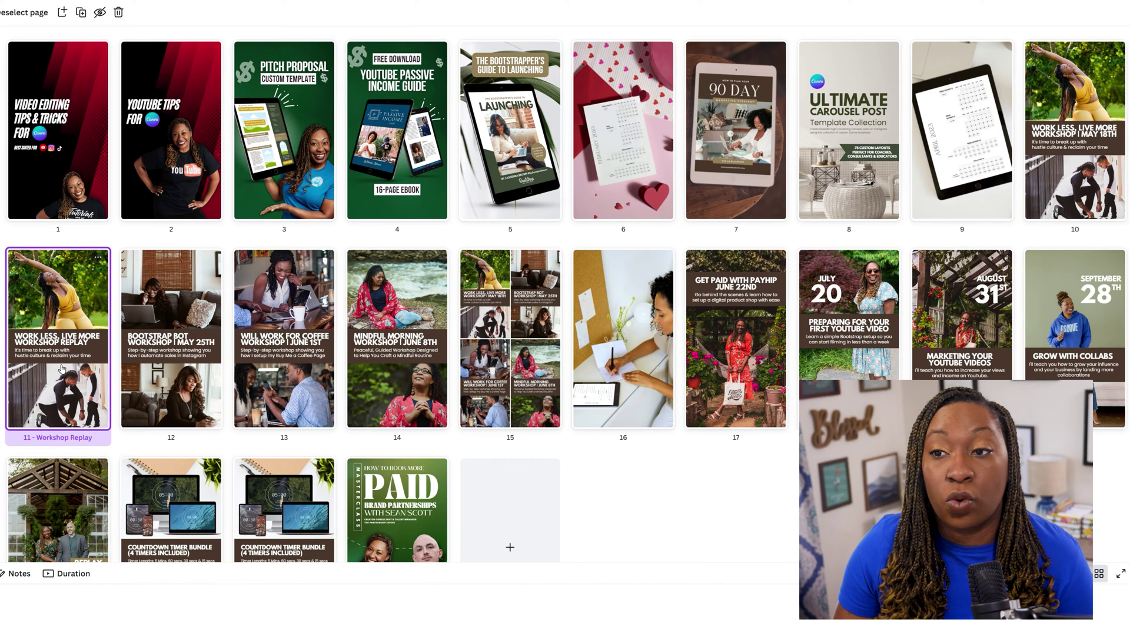
{"action": "double_click", "coordinate": [75, 301]}
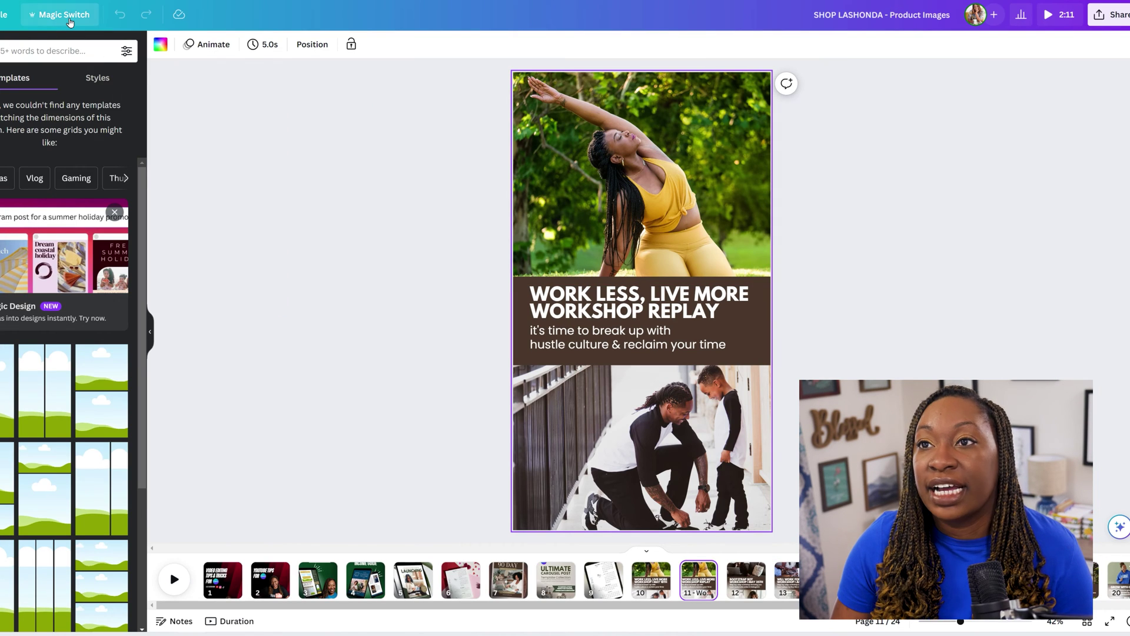
{"action": "left_click", "coordinate": [66, 16]}
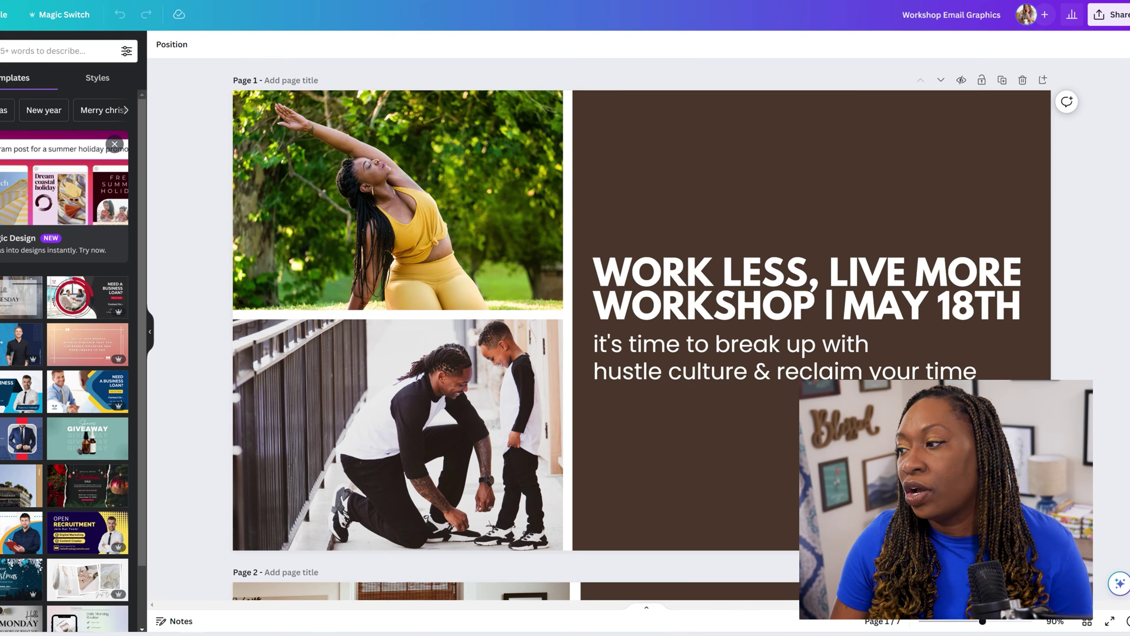
Show all pages of Workshop Email Graphics and open page 4, the July 20th YouTube video workshop graphic
{"action": "left_click", "coordinate": [1089, 623]}
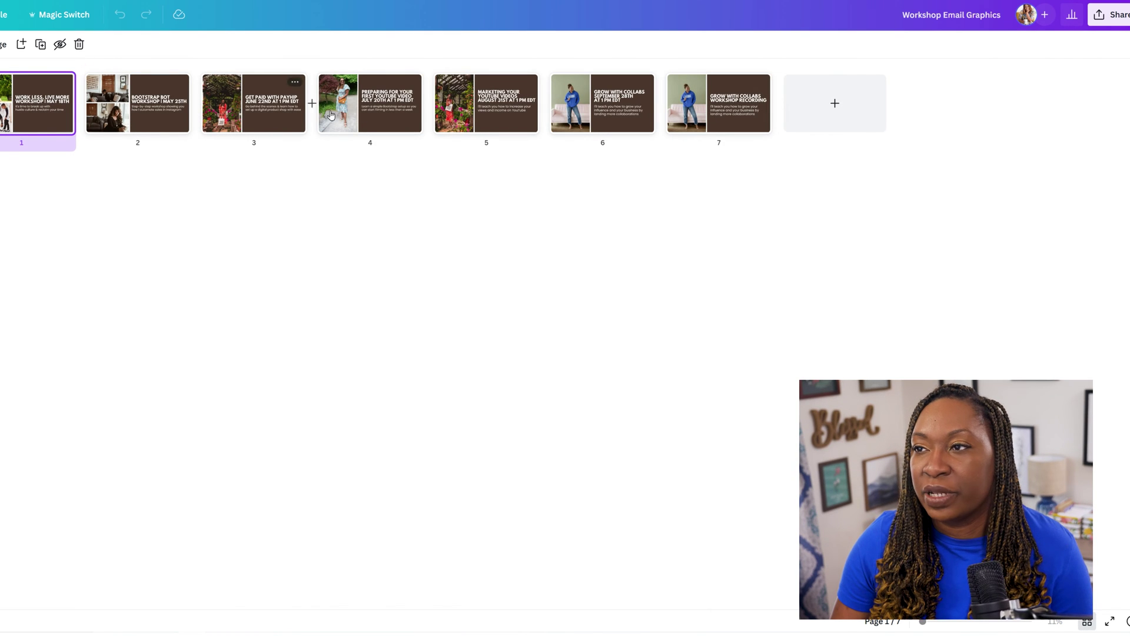
{"action": "double_click", "coordinate": [383, 115]}
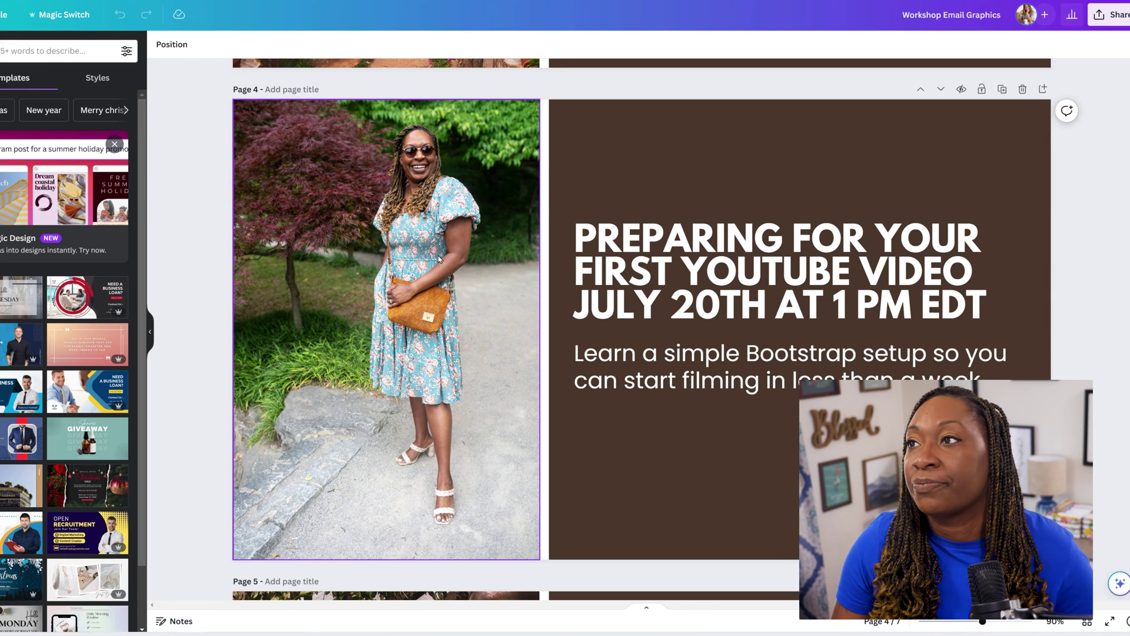
Switch to the Social Media Cover Art project folder
{"action": "key", "text": "ctrl+Tab"}
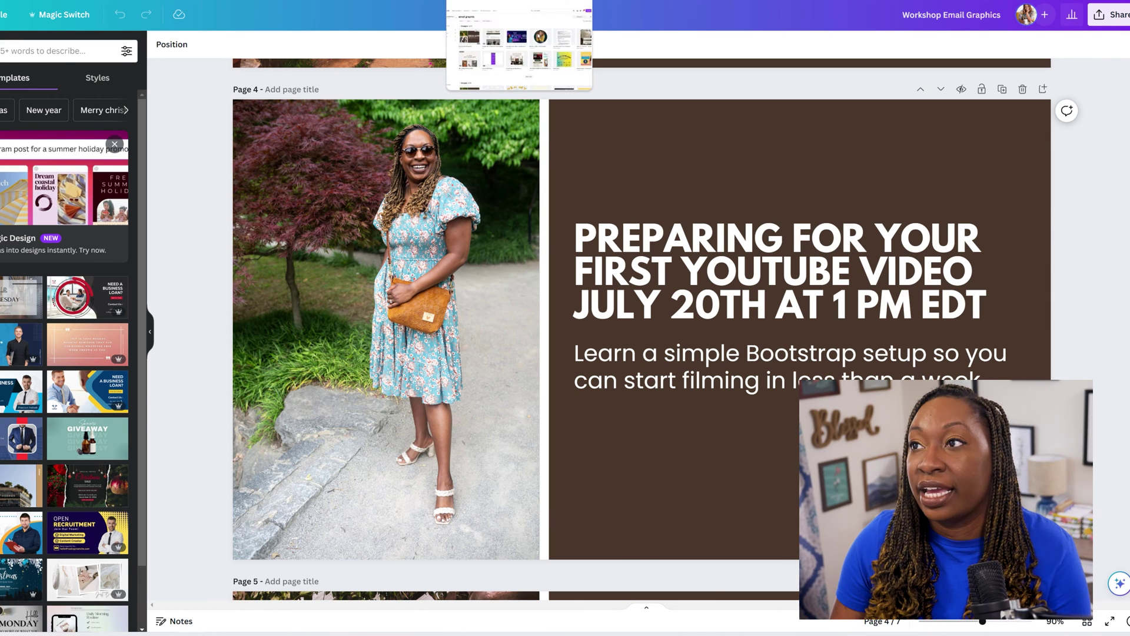
{"action": "key", "text": "ctrl+Tab"}
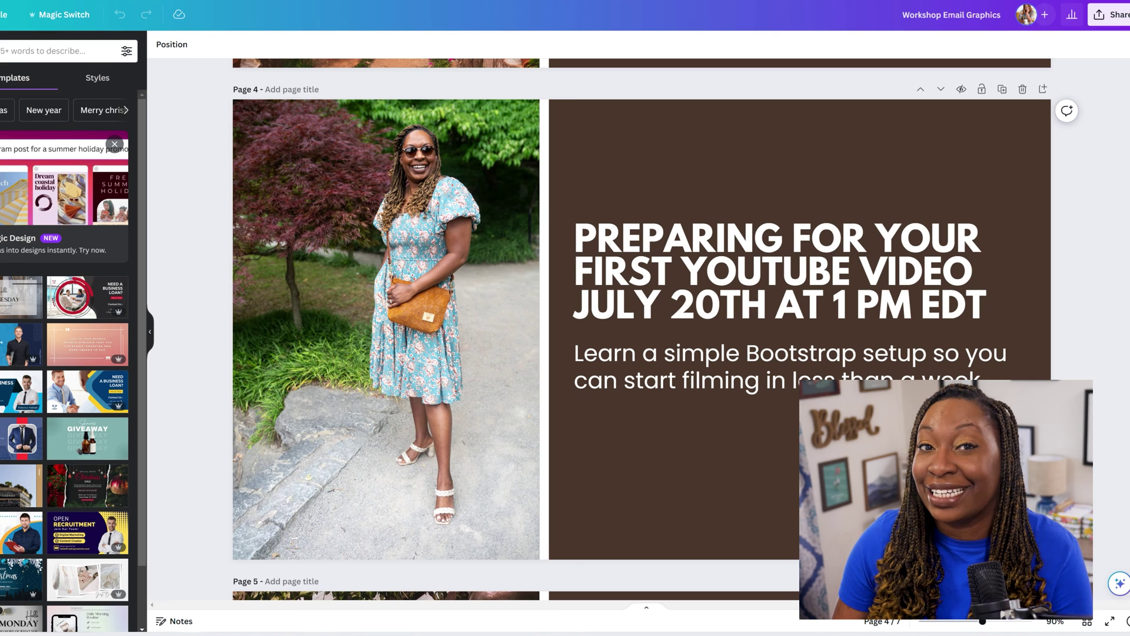
{"action": "key", "text": "ctrl+Tab"}
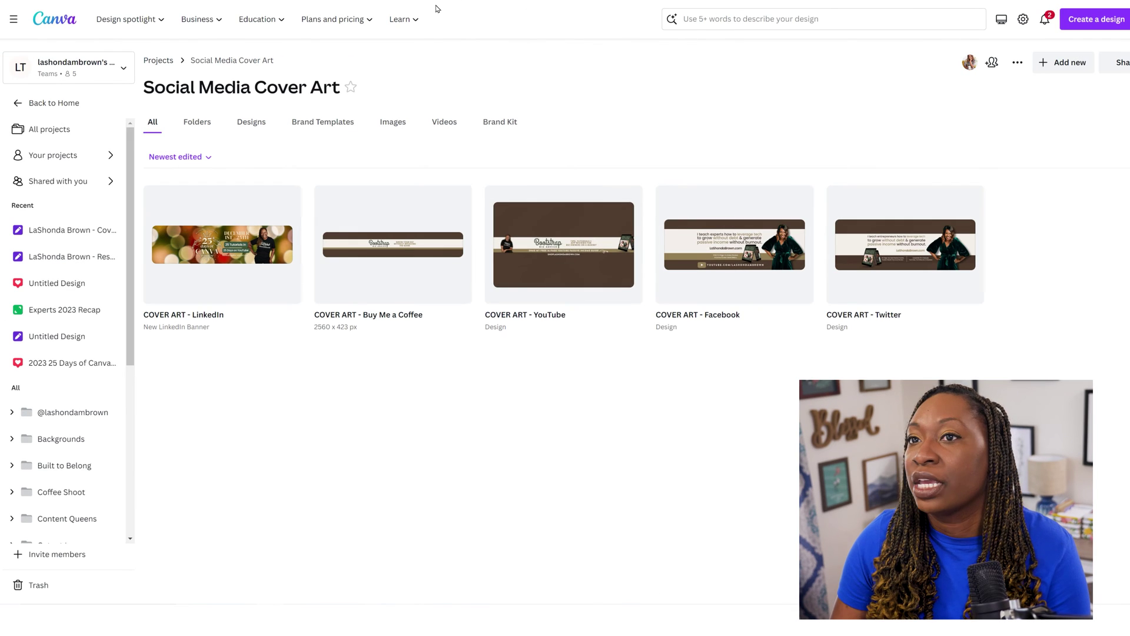
From the home page, search own projects for "get paid with payhip" and open the ZOOM CALL INFO | Get Paid with Payhip design
{"action": "left_click", "coordinate": [33, 105]}
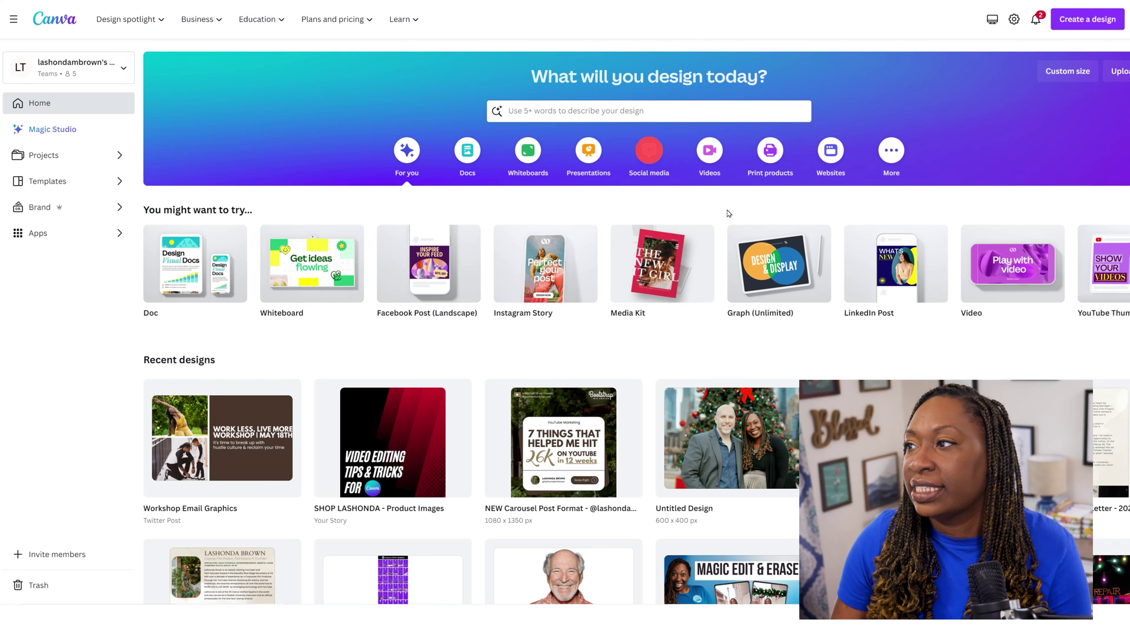
{"action": "mouse_move", "coordinate": [922, 233]}
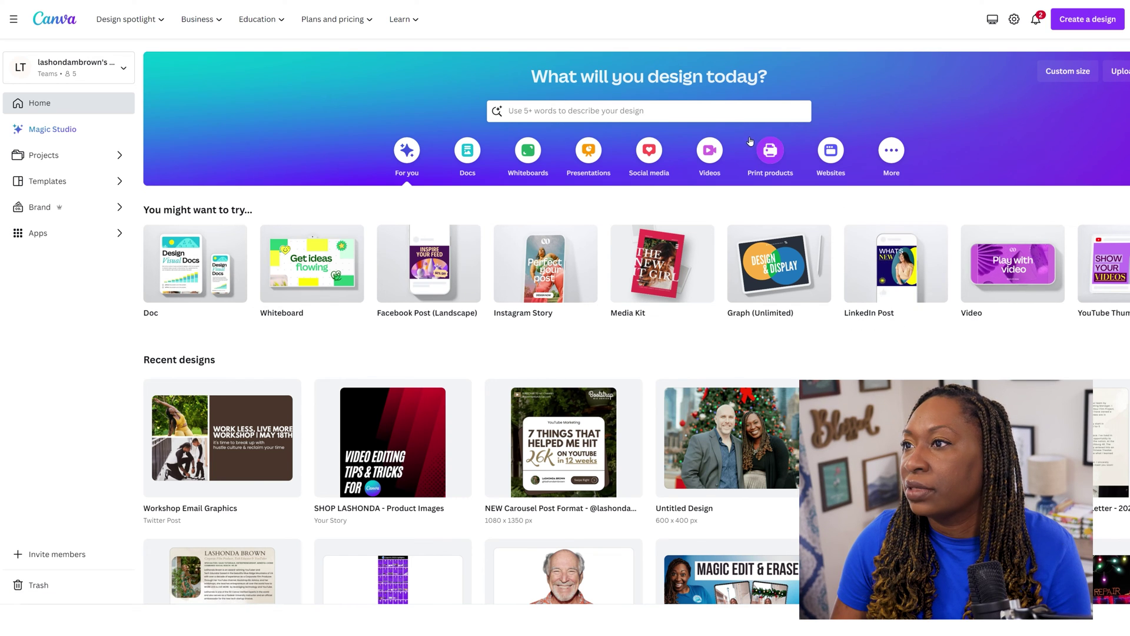
{"action": "left_click", "coordinate": [712, 111]}
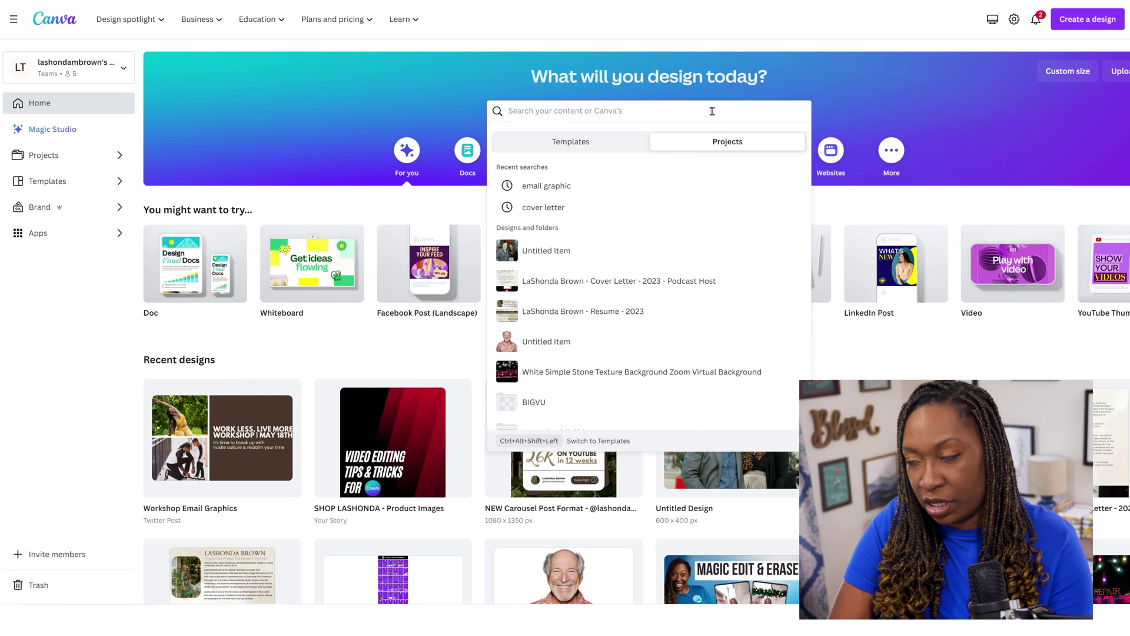
{"action": "type", "text": "get paid wi"}
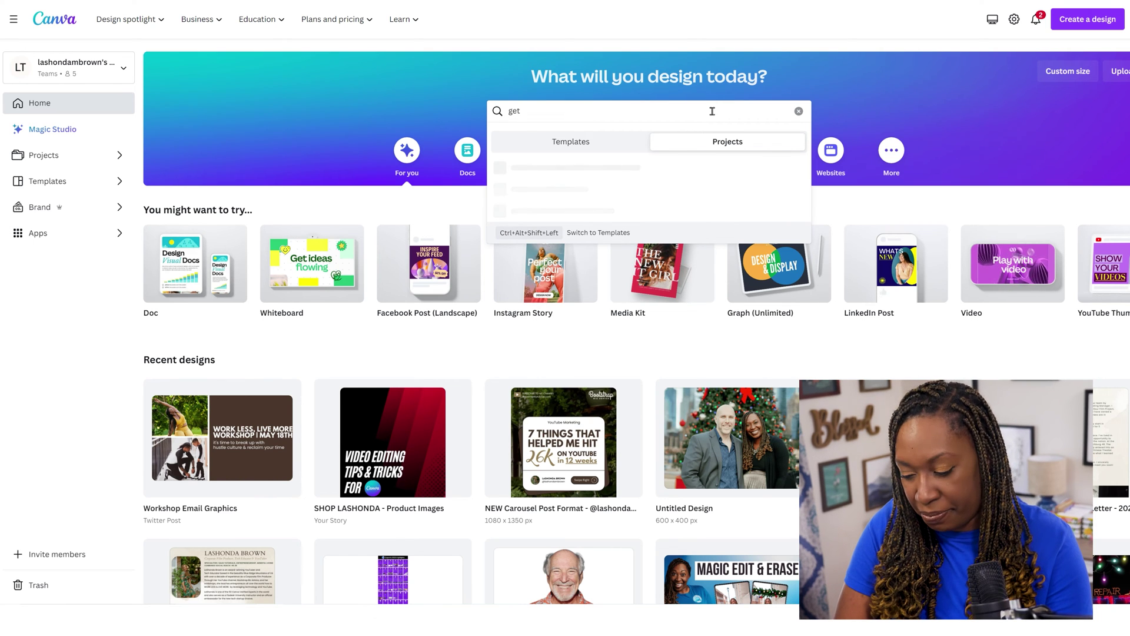
{"action": "type", "text": "th payhip"}
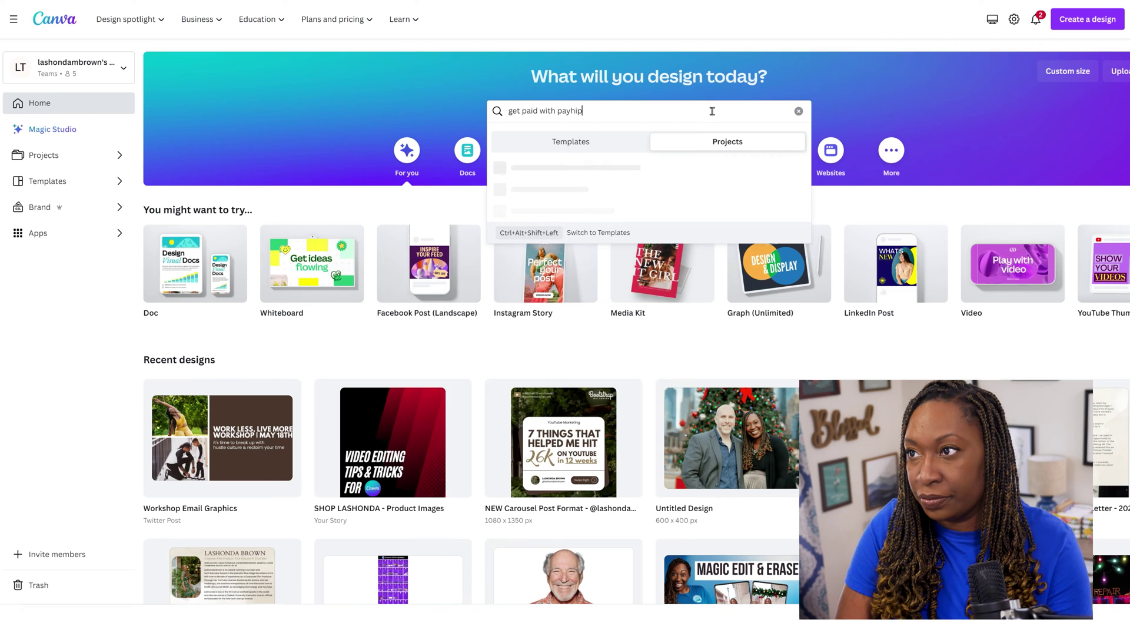
{"action": "key", "text": "Return"}
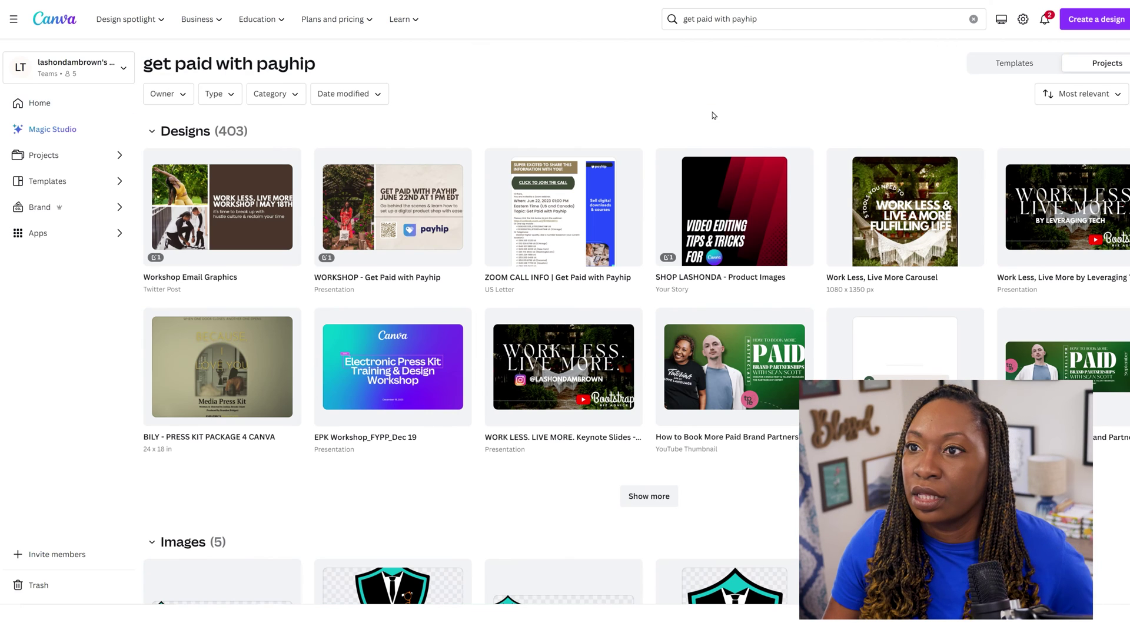
{"action": "left_click", "coordinate": [525, 197]}
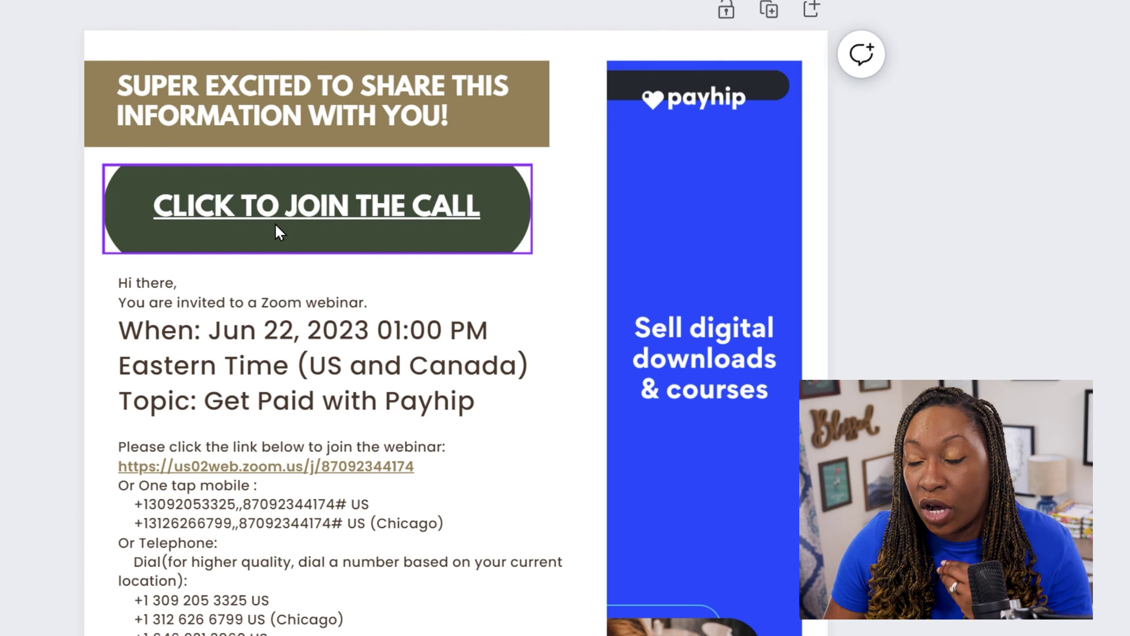
In the paid brand partnerships masterclass handout, select the "CLICK TO JOIN THE WORKSHOP" button to inspect its link, then clear the selection
{"action": "scroll", "coordinate": [274, 221], "scroll_direction": "down", "scroll_amount": 5}
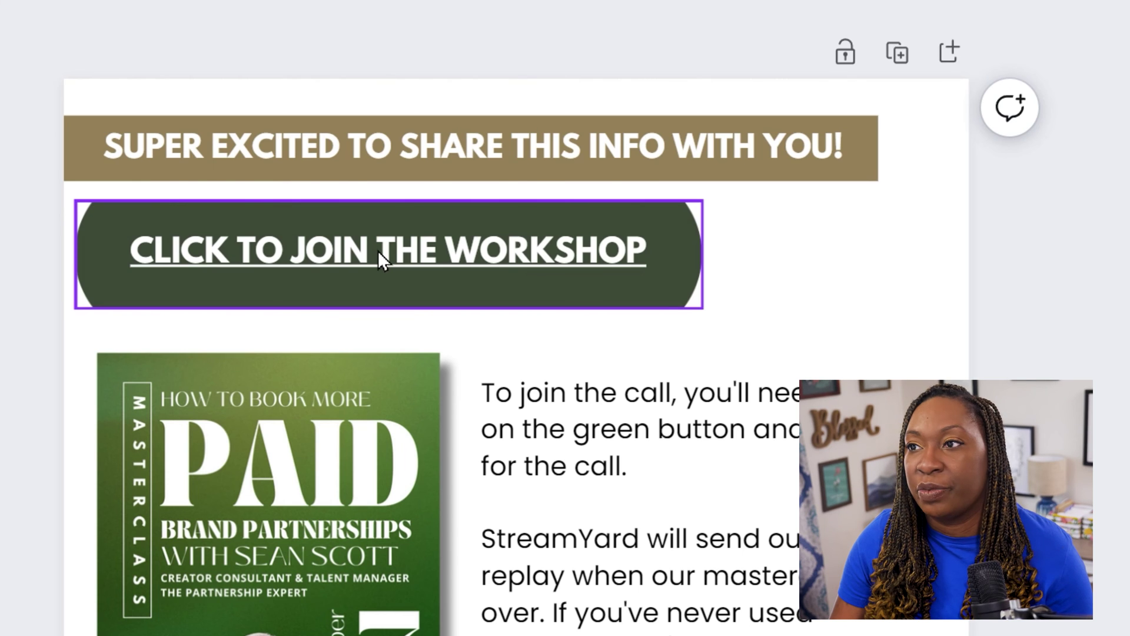
{"action": "left_click", "coordinate": [378, 250]}
{"action": "left_click", "coordinate": [277, 162]}
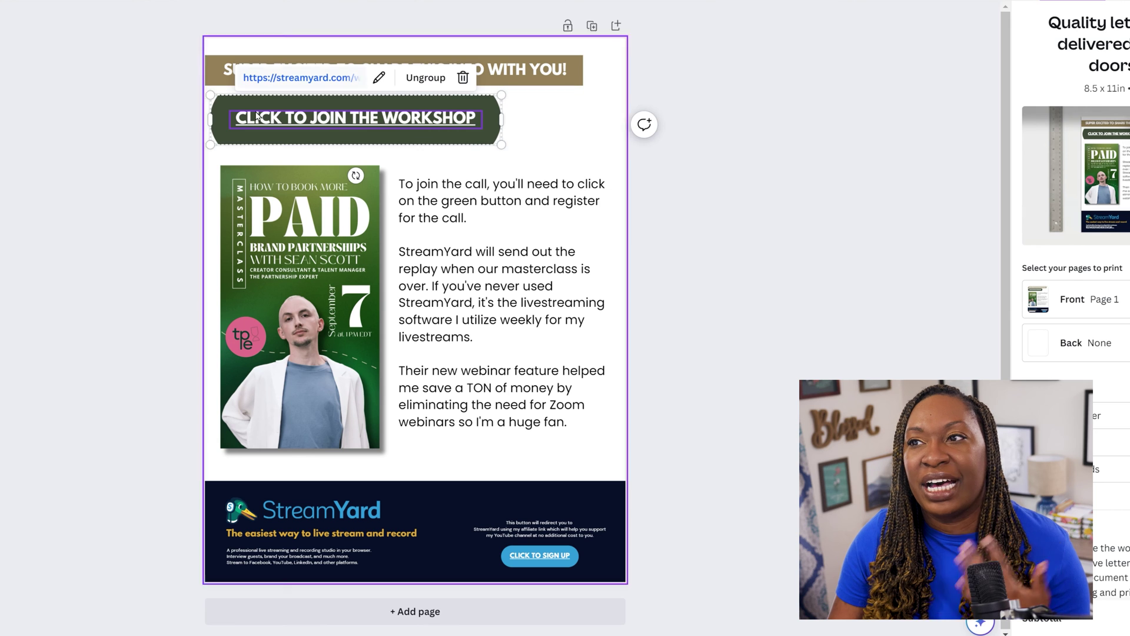
{"action": "left_click", "coordinate": [56, 215]}
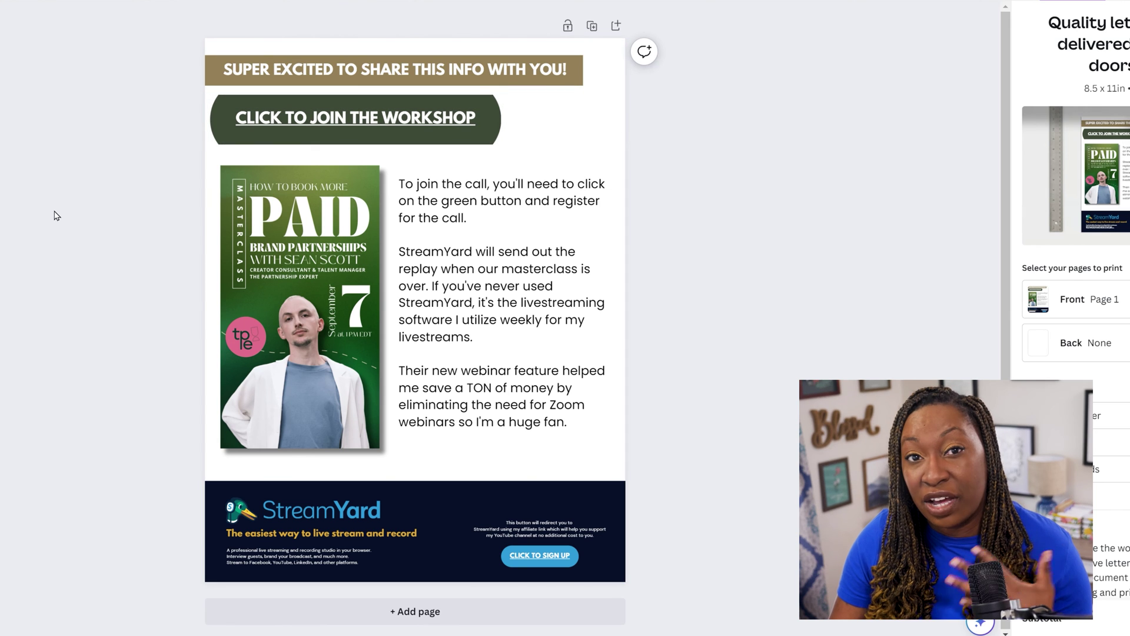